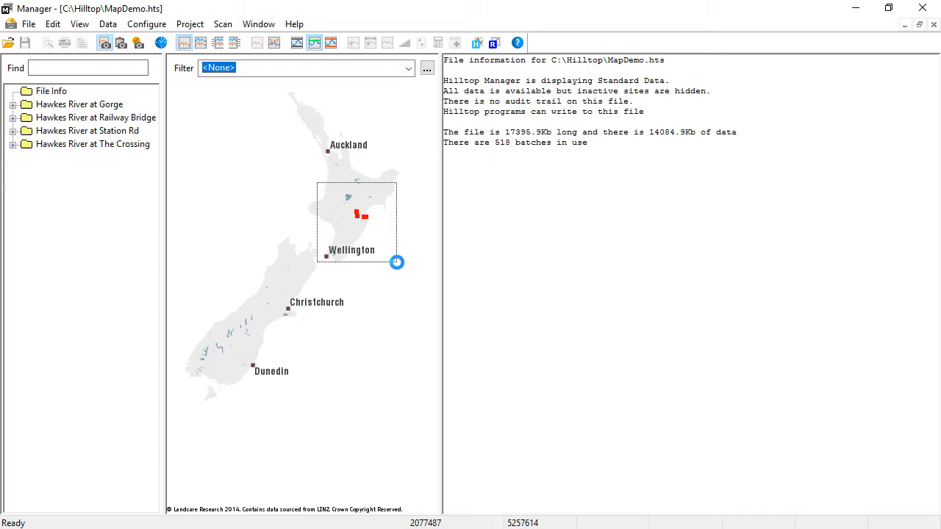
# Zoom and pan the map to frame the four red site markers around Napier and Hastings.
pyautogui.moveTo(397, 261); pyautogui.dragTo(397, 262)
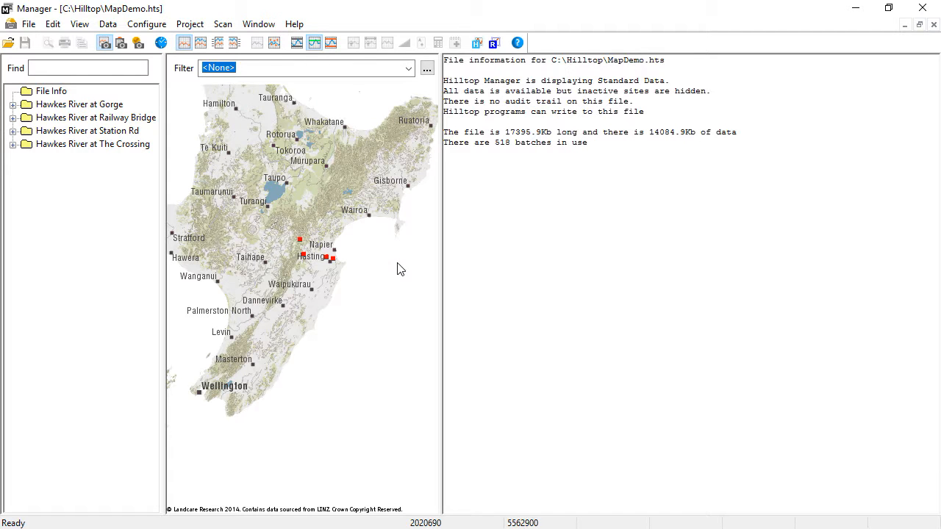
pyautogui.moveTo(272, 210); pyautogui.dragTo(358, 295)
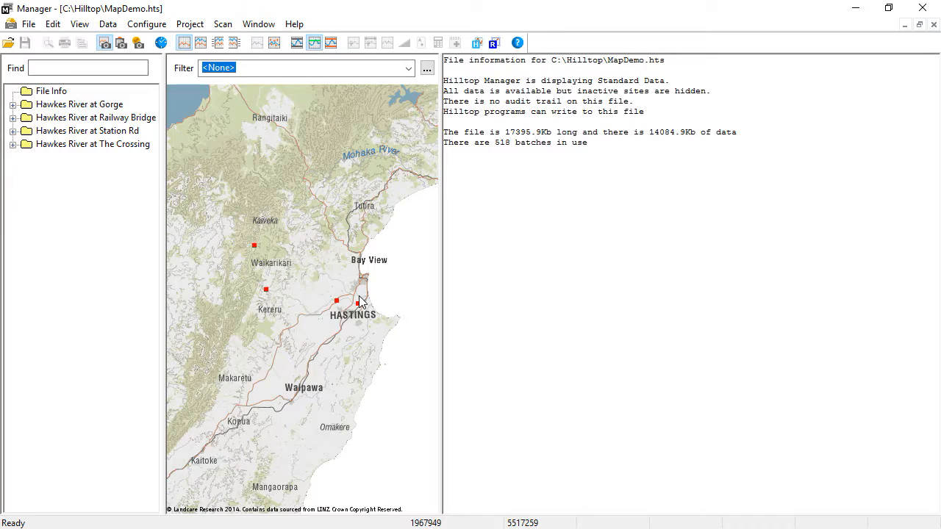
pyautogui.scroll(-2, 359, 301)
pyautogui.scroll(2, 359, 301)
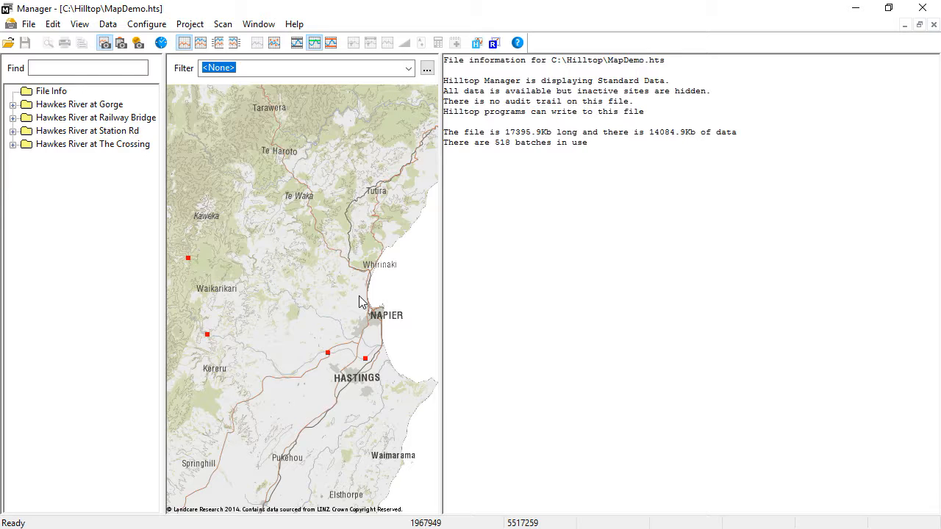
pyautogui.moveTo(281, 294); pyautogui.dragTo(308, 241)
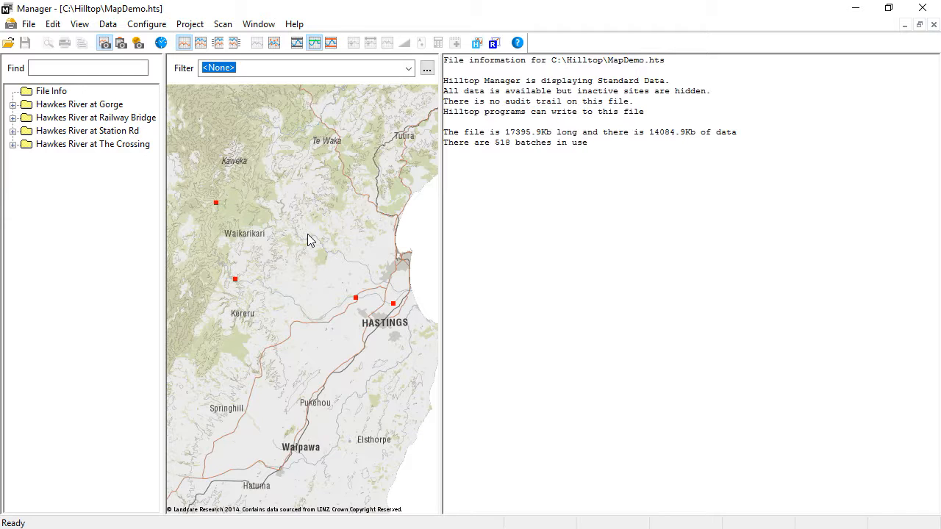
pyautogui.moveTo(307, 234); pyautogui.dragTo(147, 432)
pyautogui.moveTo(320, 347); pyautogui.dragTo(310, 397)
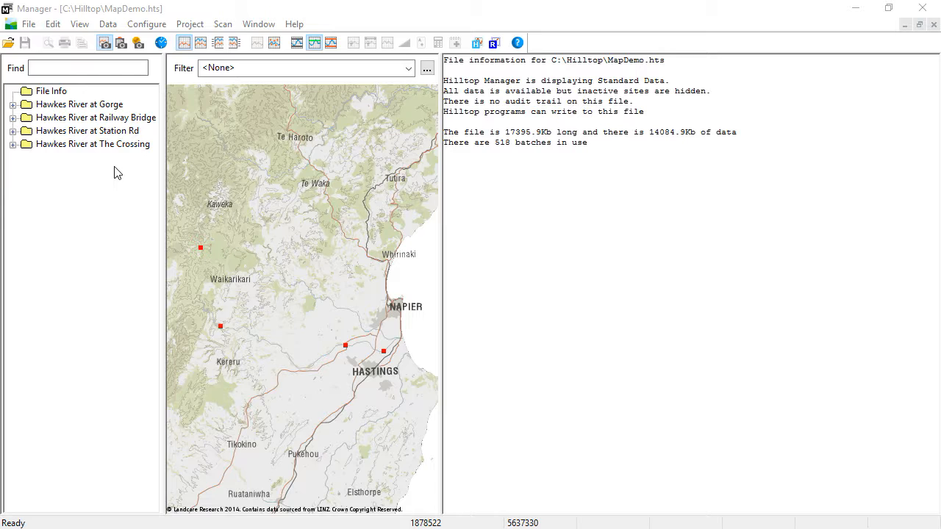
# Select the two western sites around Waikarikari with a box on the map, and add the site just west of Hastings.
pyautogui.click(183, 218)
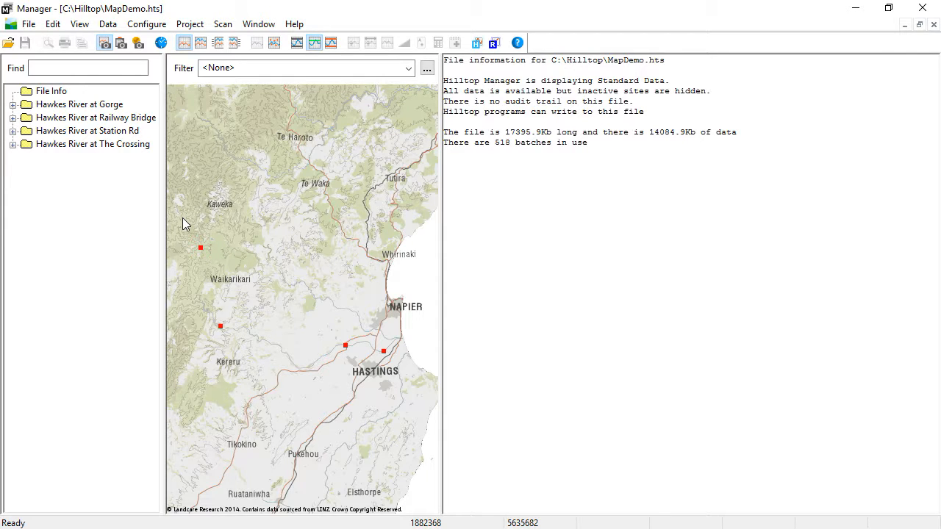
pyautogui.moveTo(182, 217); pyautogui.dragTo(257, 354)
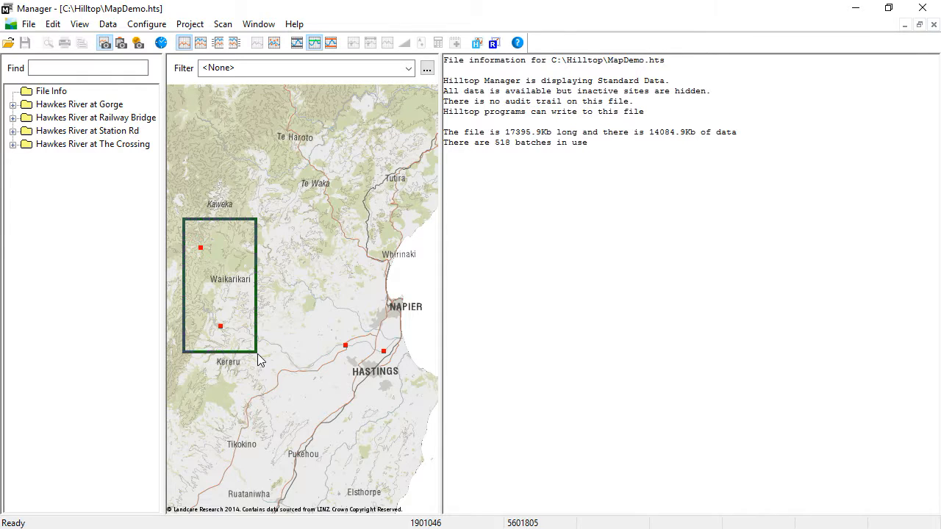
pyautogui.moveTo(257, 359); pyautogui.dragTo(257, 359)
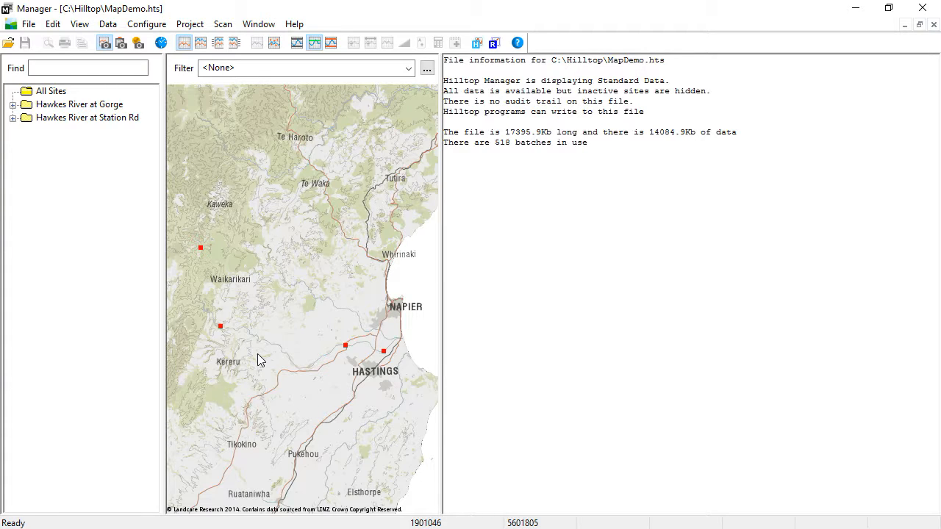
pyautogui.click(346, 349)
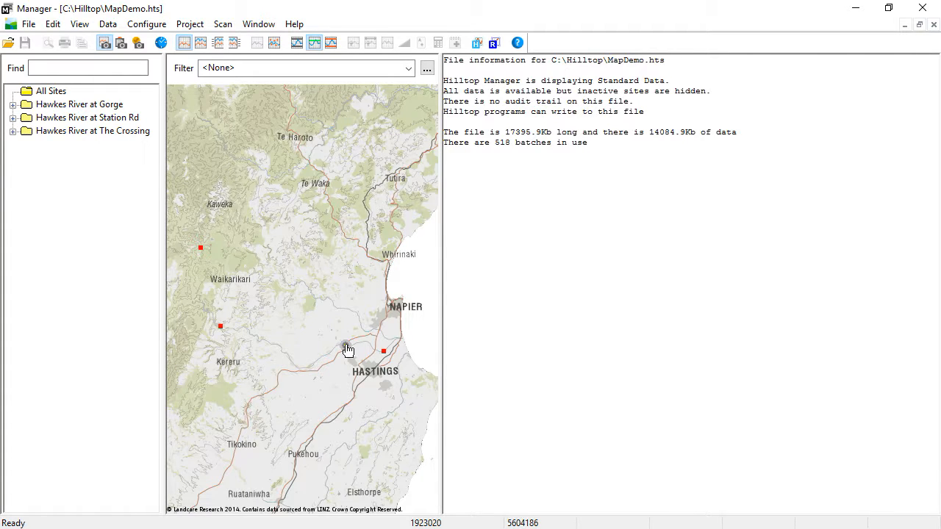
# Plot the Flow data for Hawkes River at The Crossing, and return the site list to all sites.
pyautogui.click(12, 131)
pyautogui.click(58, 197)
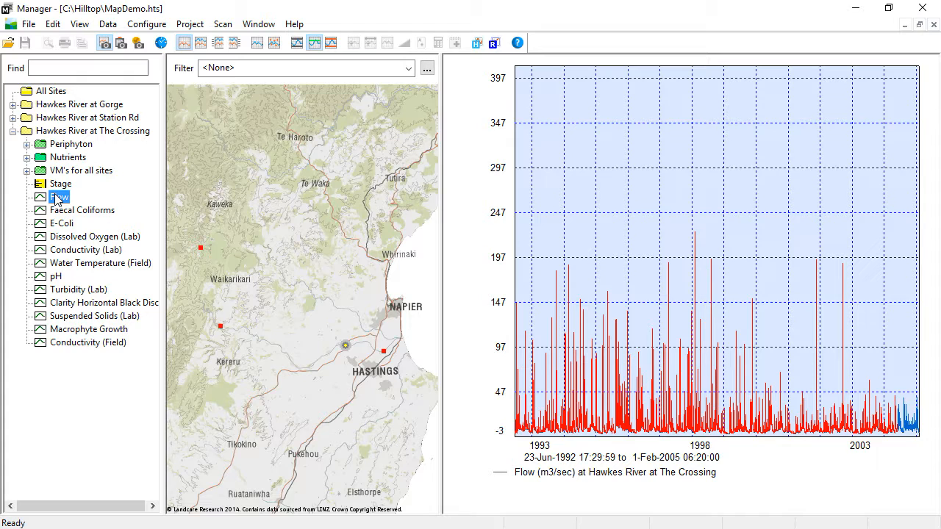
pyautogui.click(51, 95)
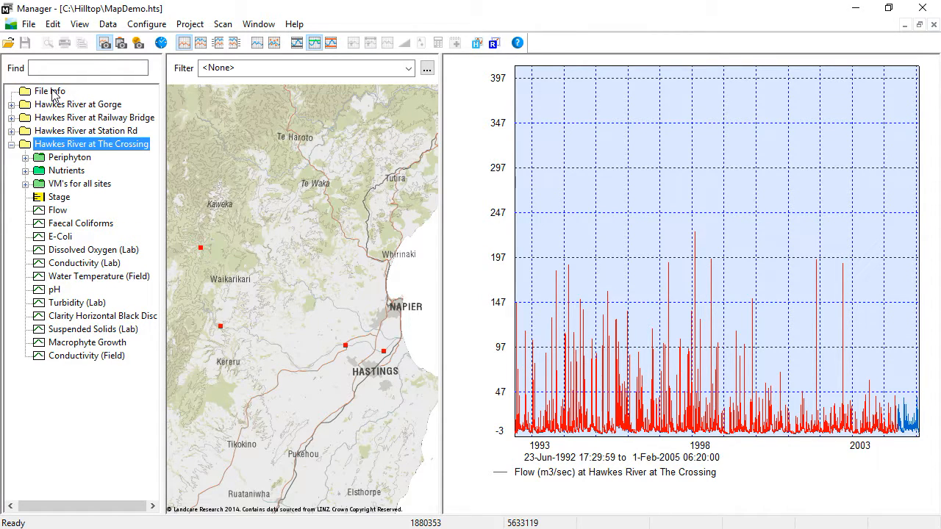
pyautogui.click(49, 105)
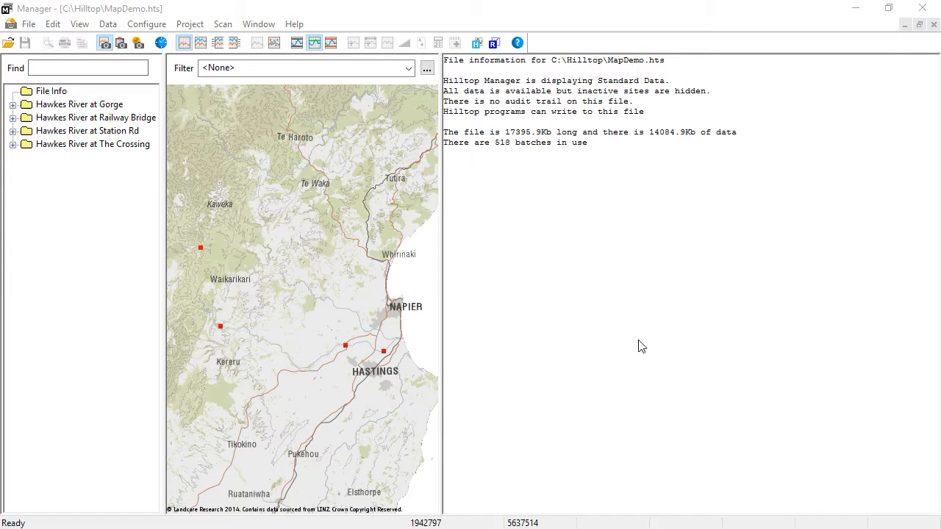
# Filter the map to sites with the Flow [Water Level] measurement.
pyautogui.click(408, 68)
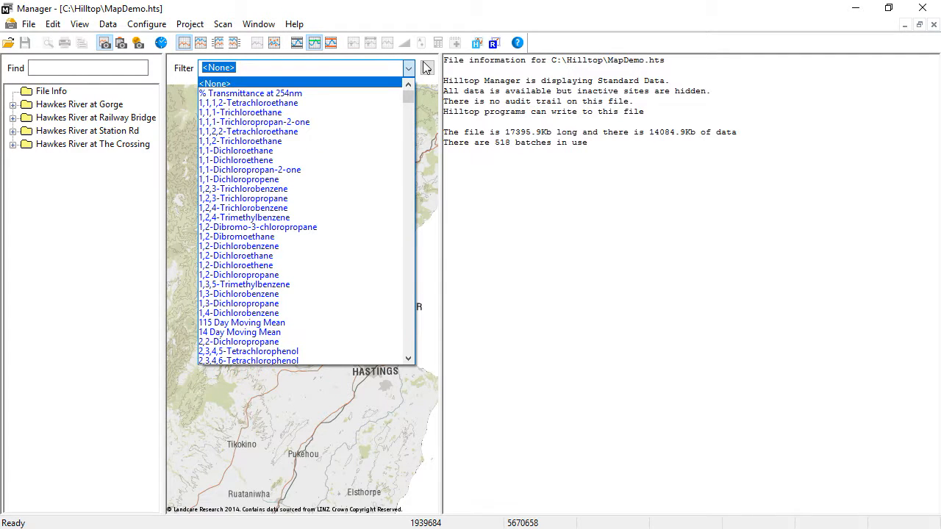
pyautogui.write('flo')
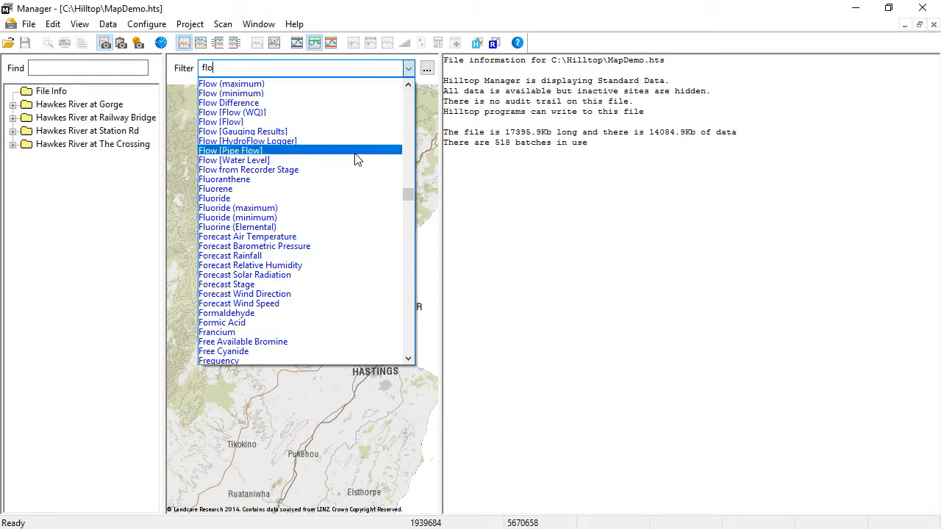
pyautogui.click(358, 161)
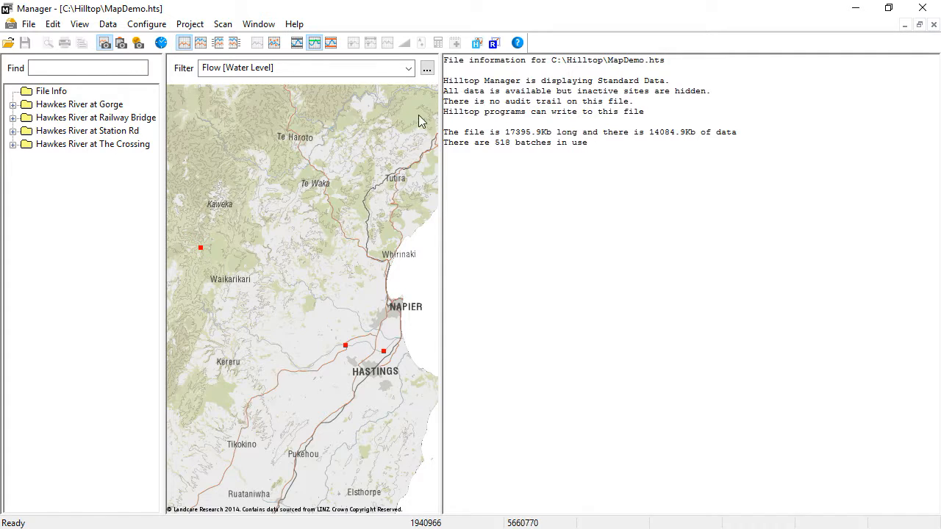
# Create a new map filter named Flow Range.
pyautogui.click(427, 68)
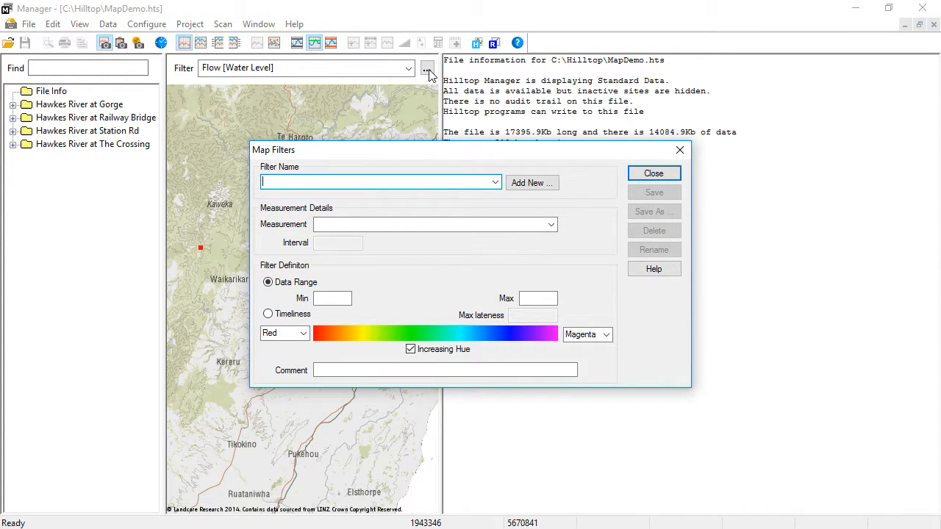
pyautogui.click(535, 184)
pyautogui.write('Flow R')
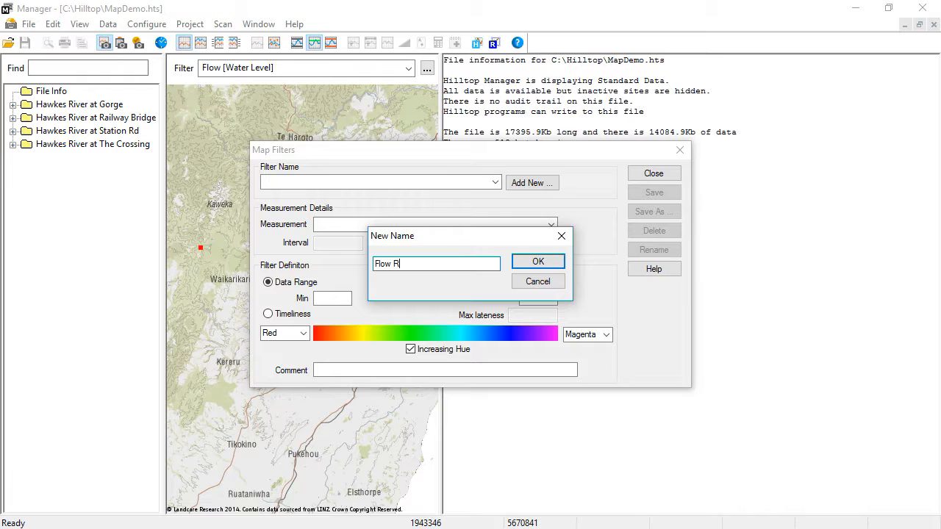
pyautogui.write('ange')
pyautogui.click(548, 263)
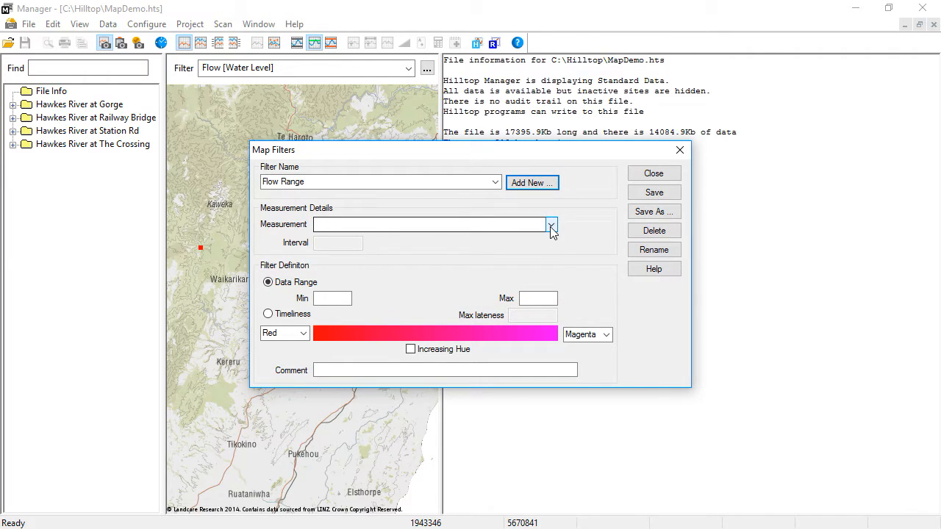
# Set the Flow Range filter to the Flow [Water Level] measurement with a data range from 0 to 20.
pyautogui.click(551, 224)
pyautogui.write('fl')
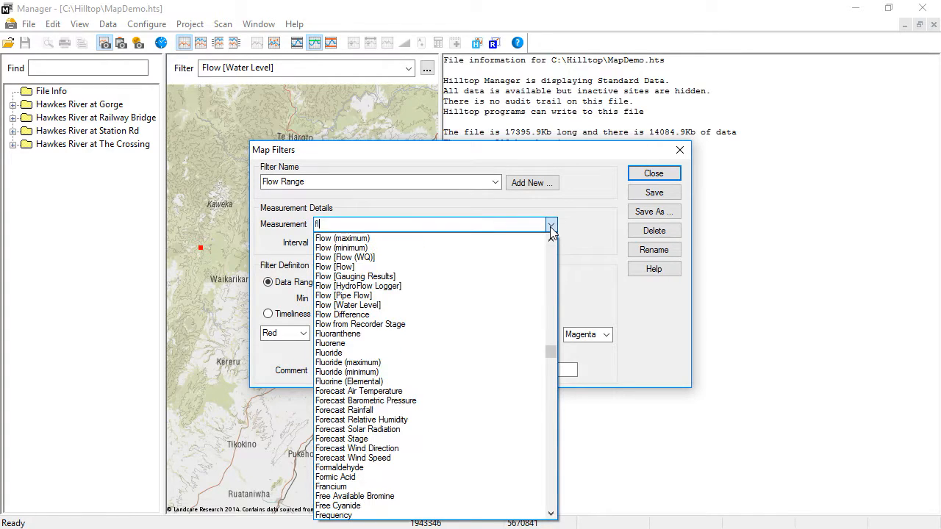
pyautogui.click(485, 305)
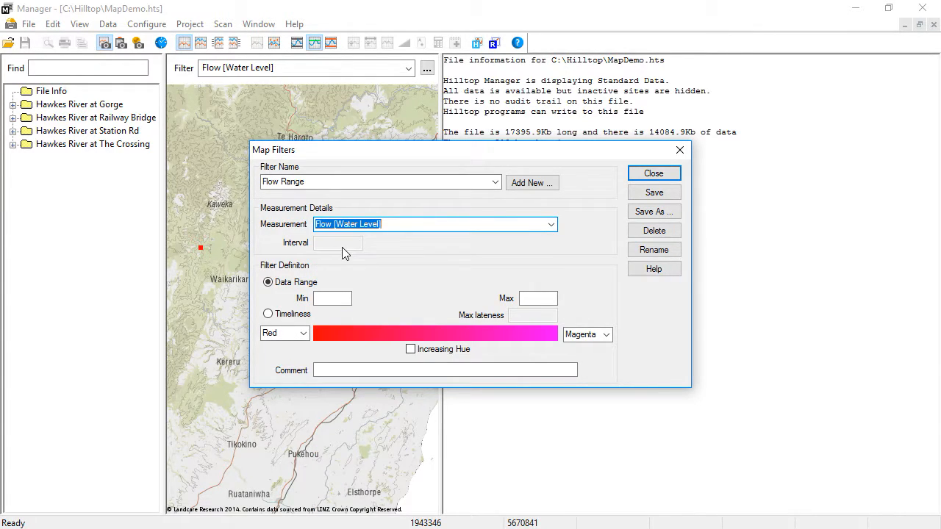
pyautogui.click(332, 298)
pyautogui.write('0')
pyautogui.press('Tab')
pyautogui.write('20')
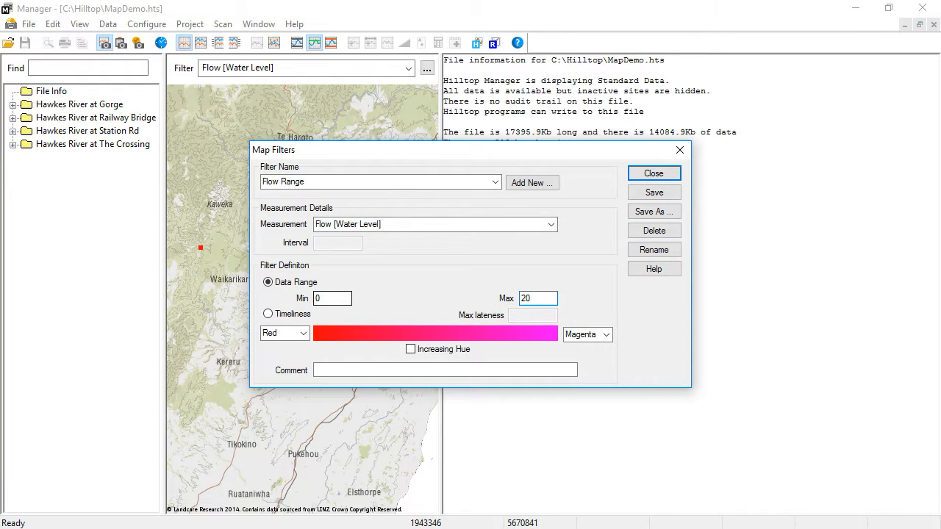
# Set the filter's colour ramp to end in green, with increasing hue enabled.
pyautogui.click(606, 334)
pyautogui.click(602, 366)
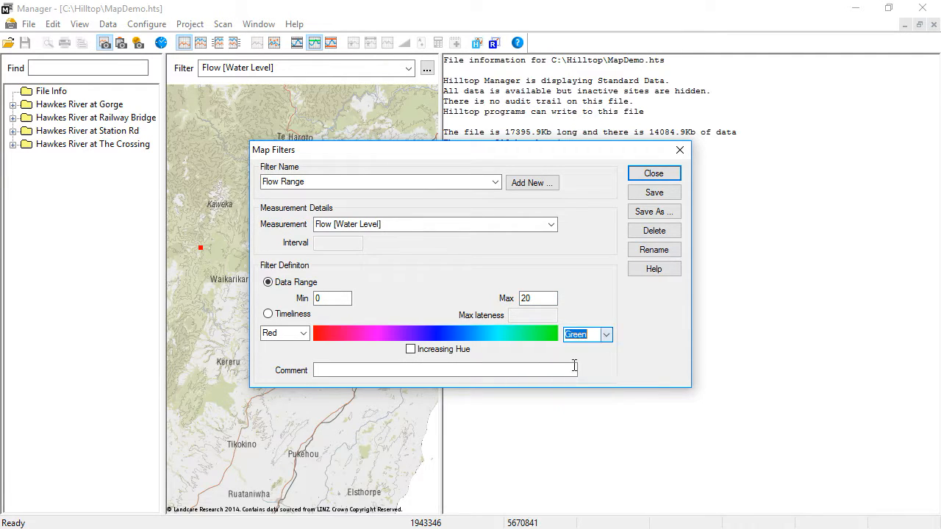
pyautogui.click(416, 351)
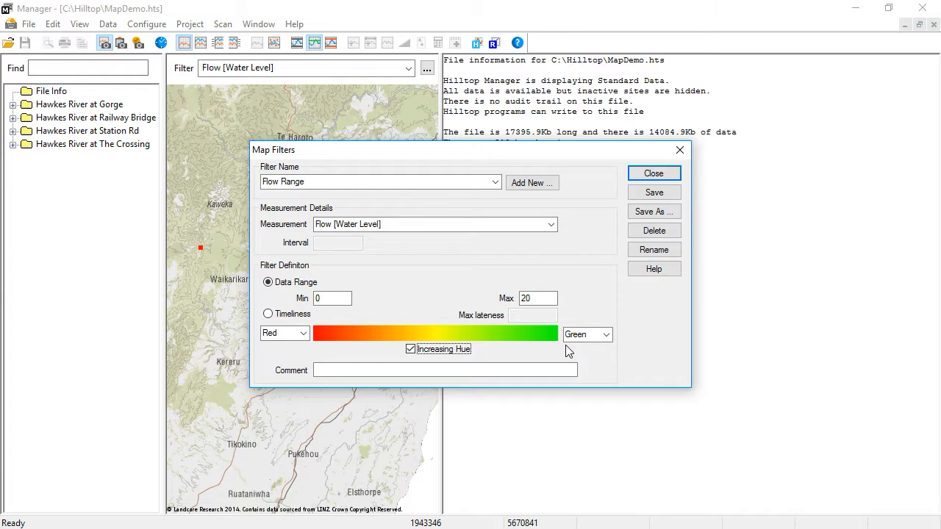
# Try green-to-red and blue-to-red colour ramps for the filter, each with increasing hue on and off.
pyautogui.click(412, 350)
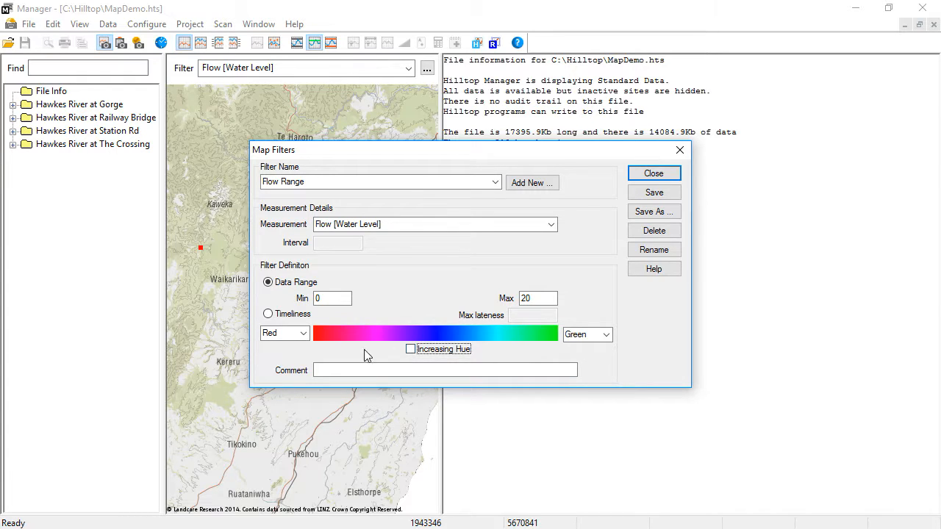
pyautogui.click(302, 333)
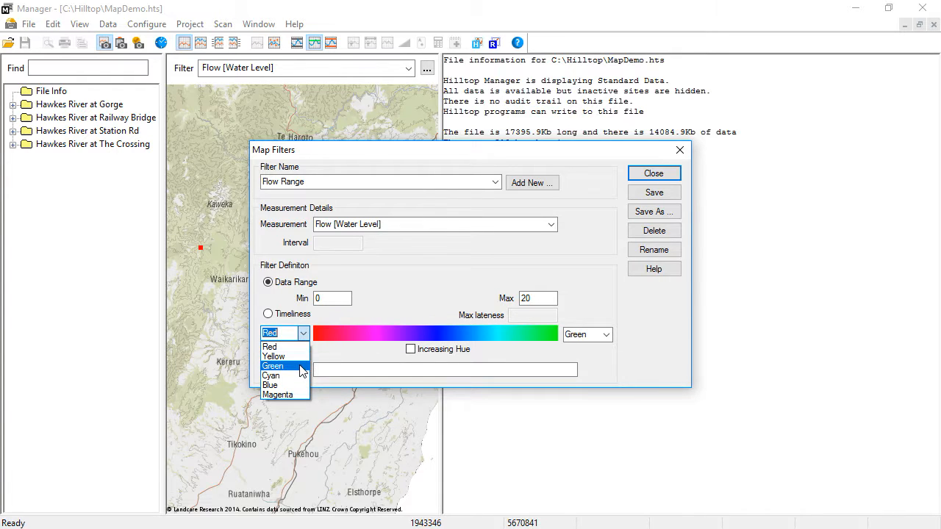
pyautogui.click(302, 365)
pyautogui.click(607, 336)
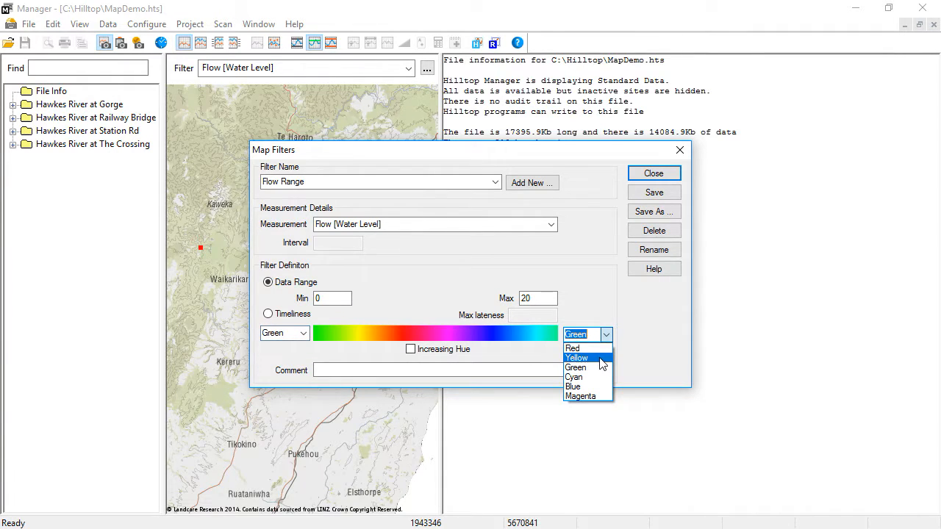
pyautogui.click(603, 349)
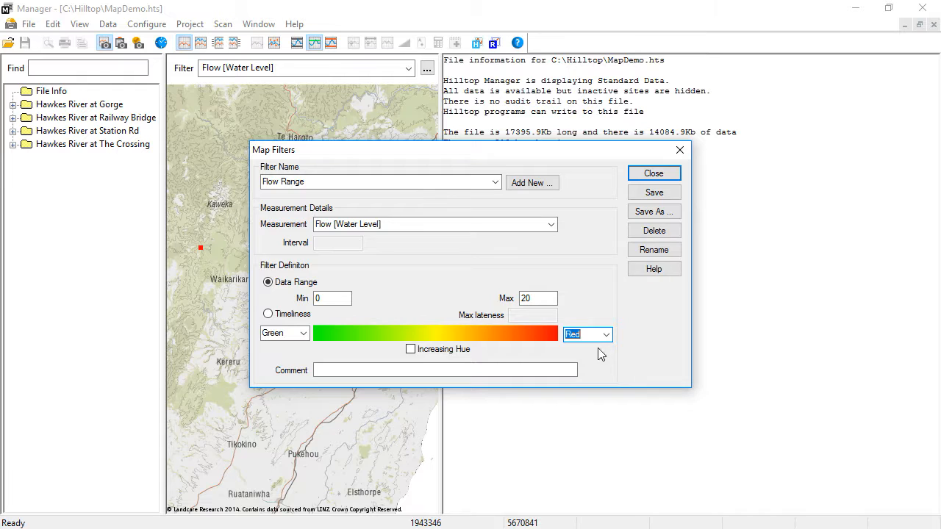
pyautogui.click(430, 352)
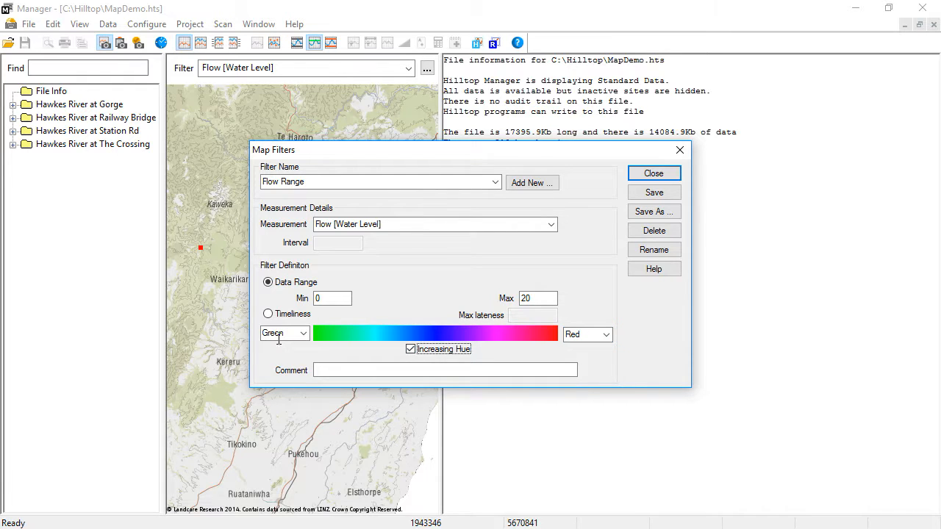
pyautogui.click(302, 333)
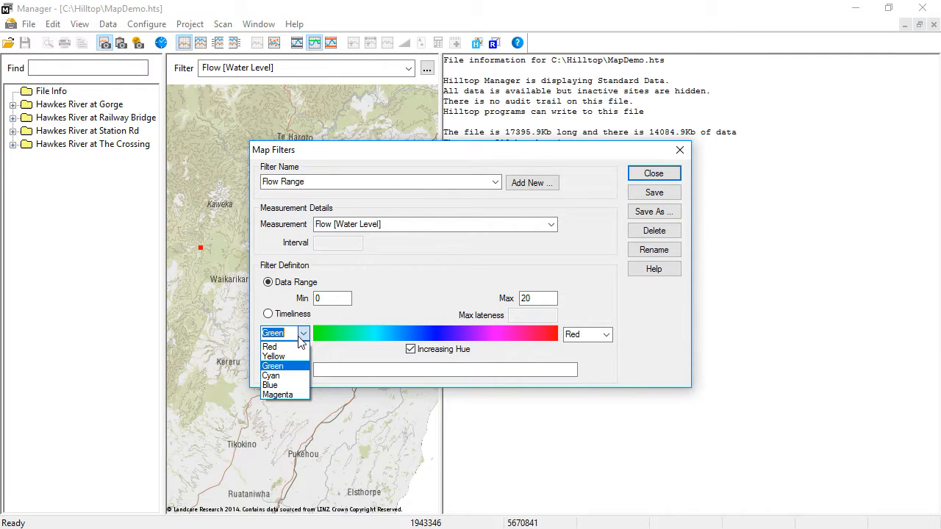
pyautogui.click(293, 385)
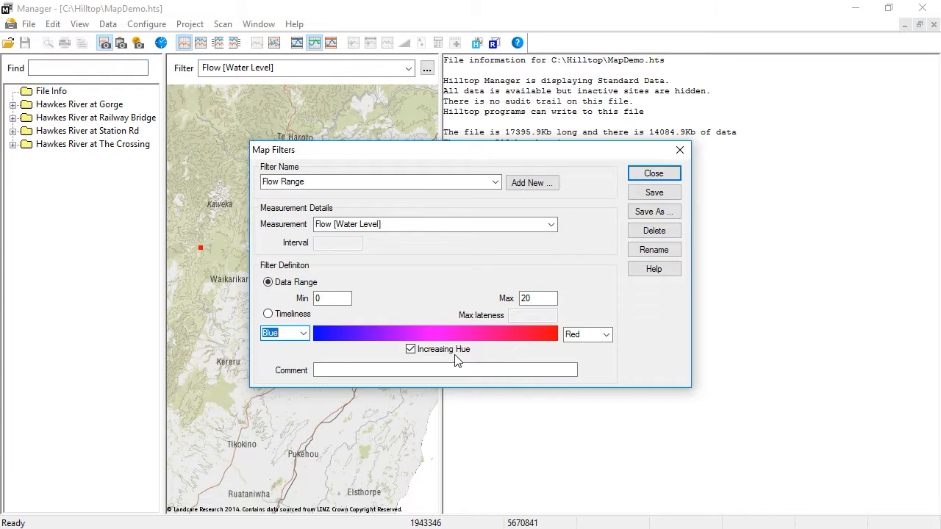
pyautogui.click(410, 350)
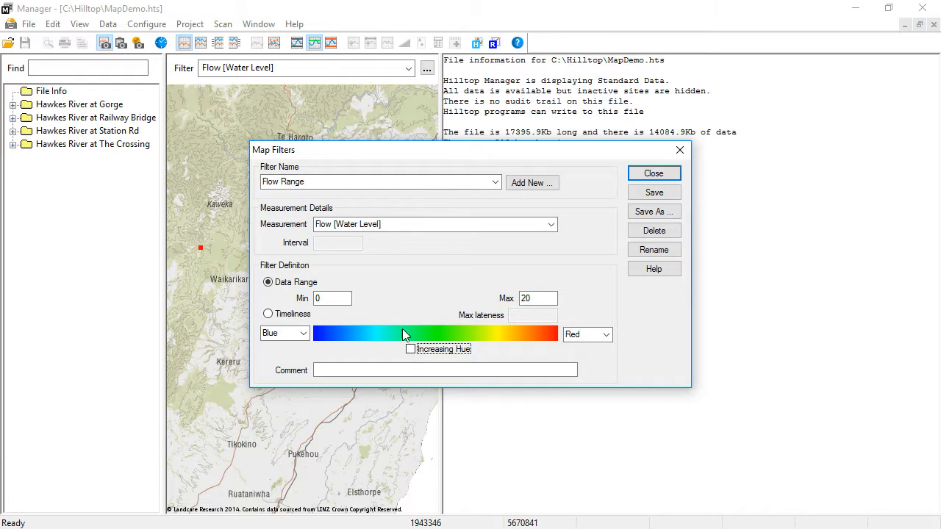
# Set the colour ramp from red to green with increasing hue, and save the Flow Range filter.
pyautogui.click(303, 334)
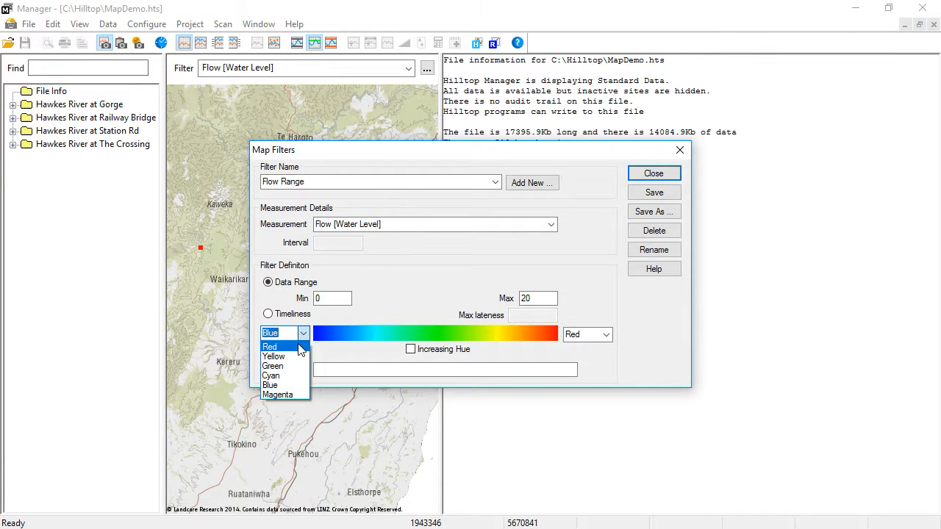
pyautogui.click(300, 346)
pyautogui.click(409, 349)
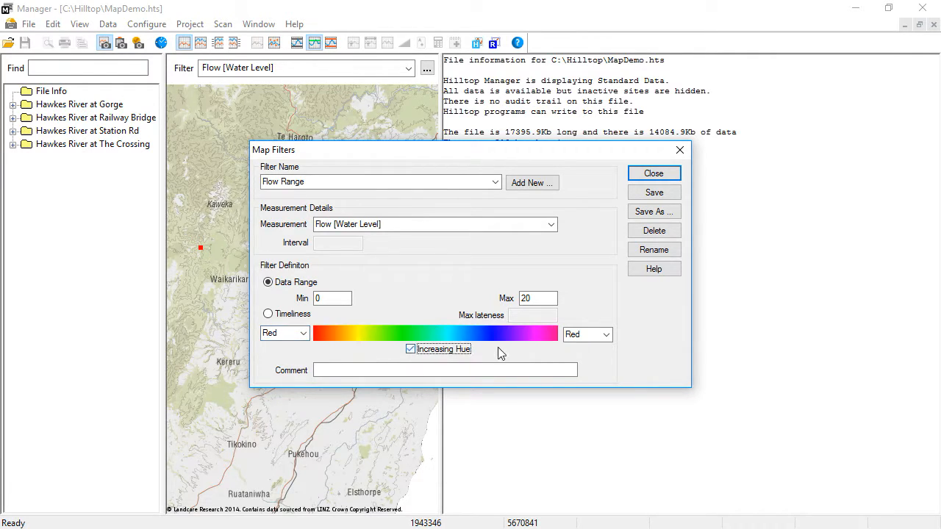
pyautogui.click(605, 335)
pyautogui.click(603, 368)
pyautogui.click(651, 189)
pyautogui.click(653, 174)
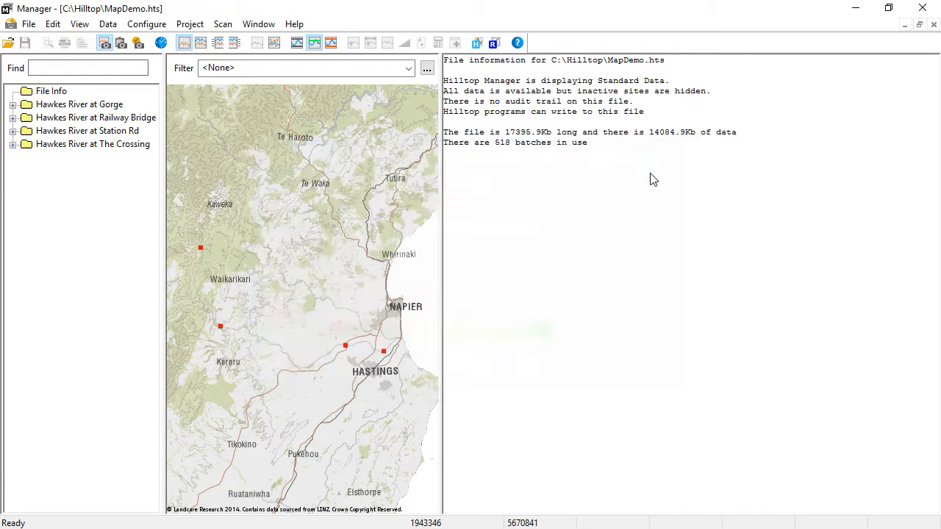
# Apply the Flow Range filter to the map, and add a new map filter named Flow Time.
pyautogui.click(408, 68)
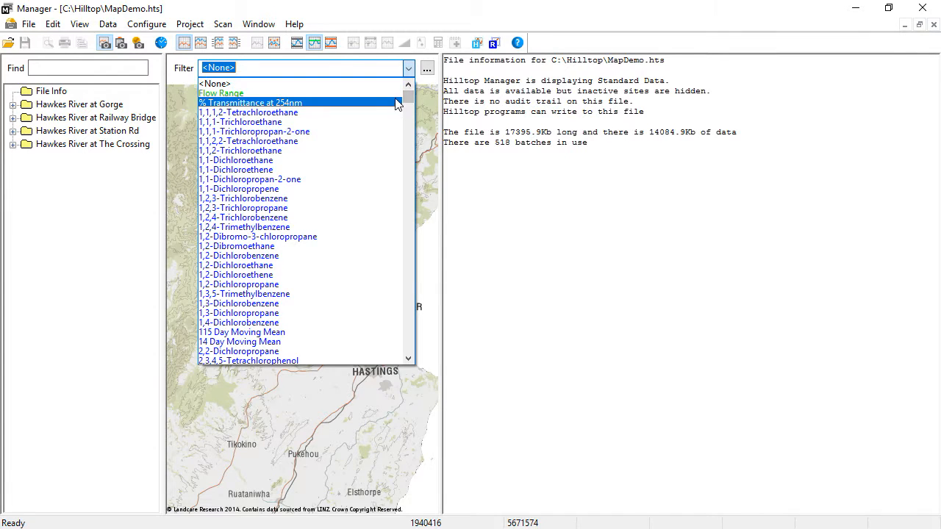
pyautogui.click(389, 94)
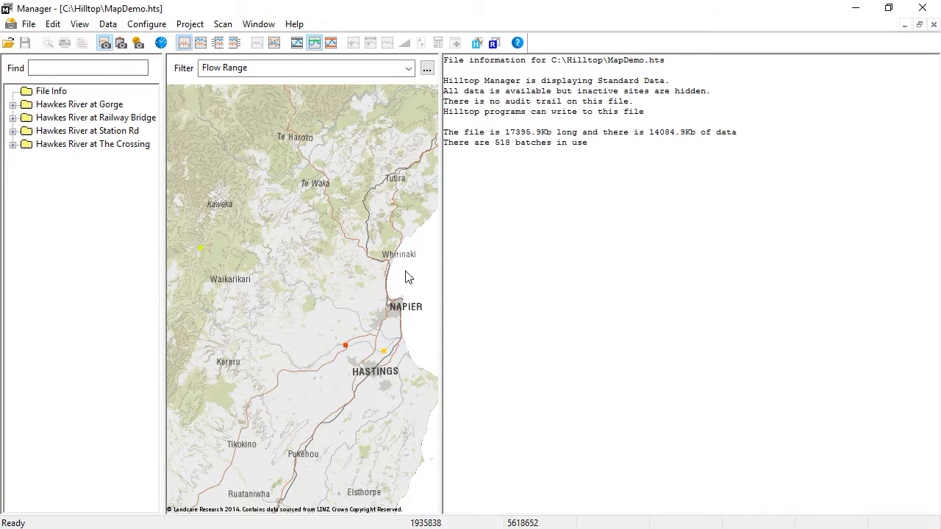
pyautogui.click(427, 68)
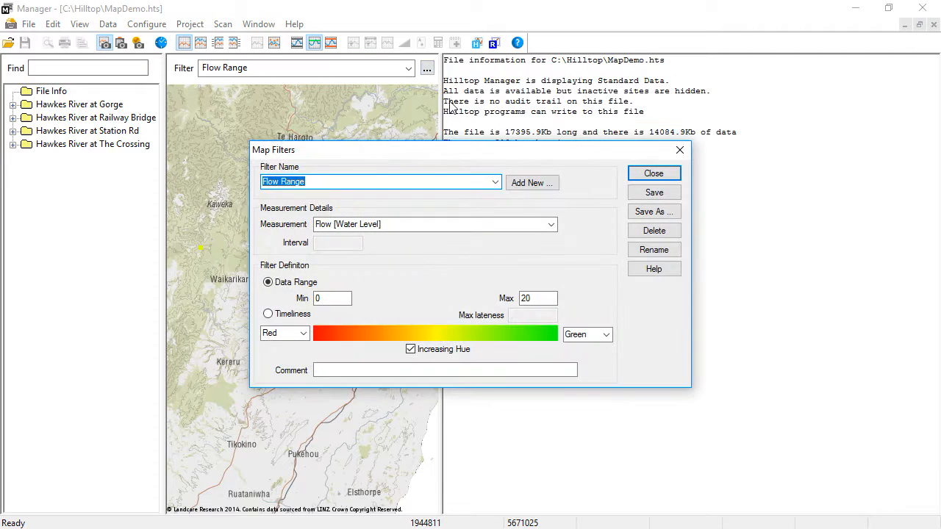
pyautogui.click(533, 185)
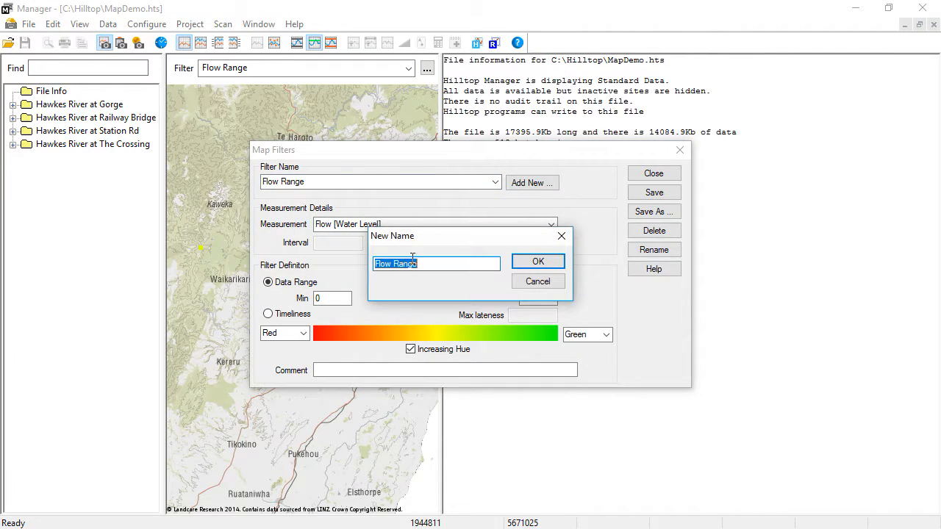
pyautogui.moveTo(394, 264); pyautogui.dragTo(465, 264)
pyautogui.write('Time')
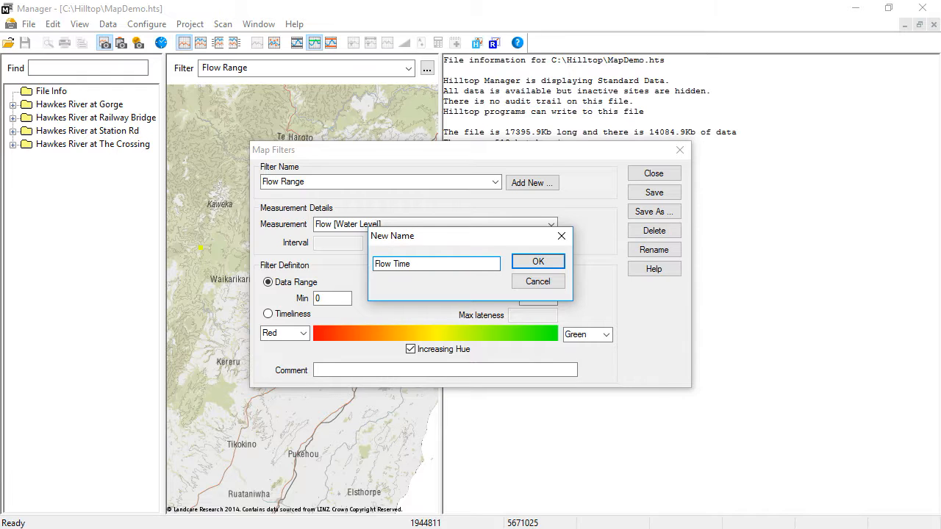
pyautogui.click(529, 261)
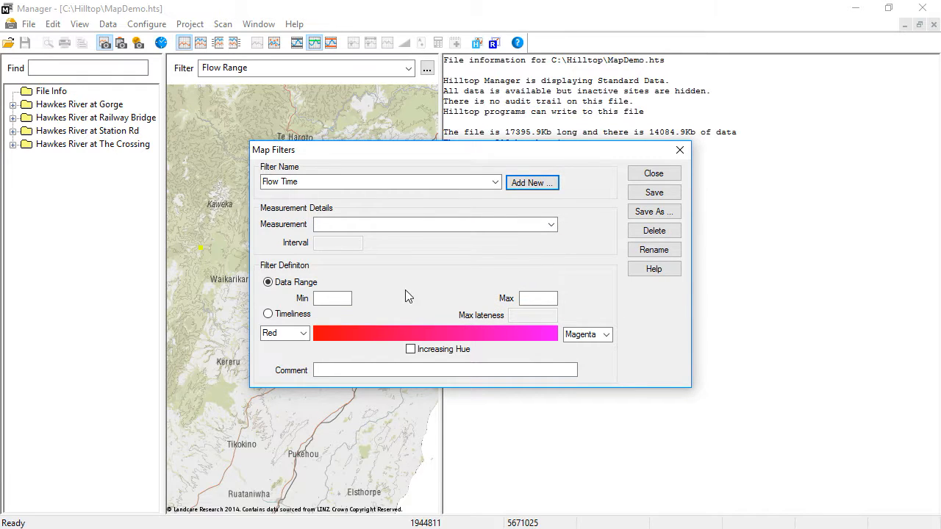
# Define the Flow Time filter by timeliness with a maximum lateness of 3 days.
pyautogui.click(269, 315)
pyautogui.click(507, 318)
pyautogui.write('3 days')
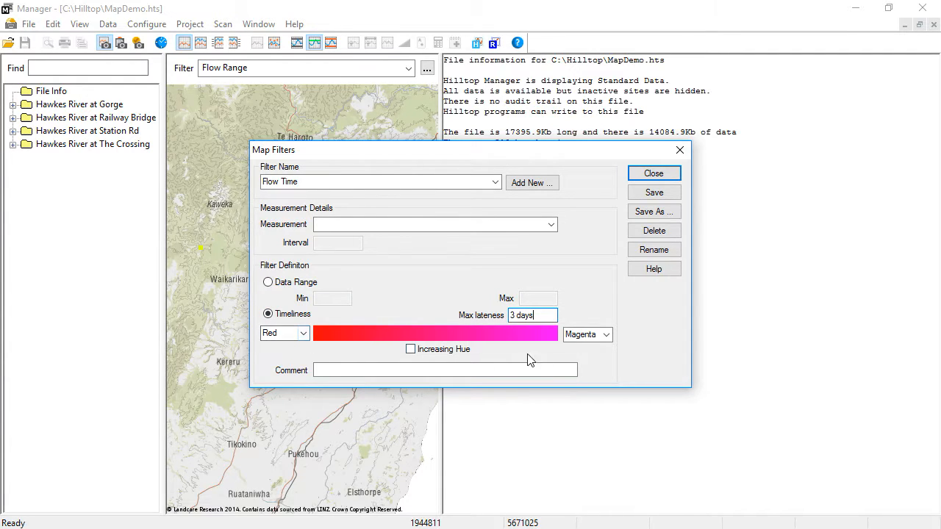
# Set the Flow Time colour ramp to end in green with increasing hue, and save the filter.
pyautogui.click(606, 334)
pyautogui.click(579, 368)
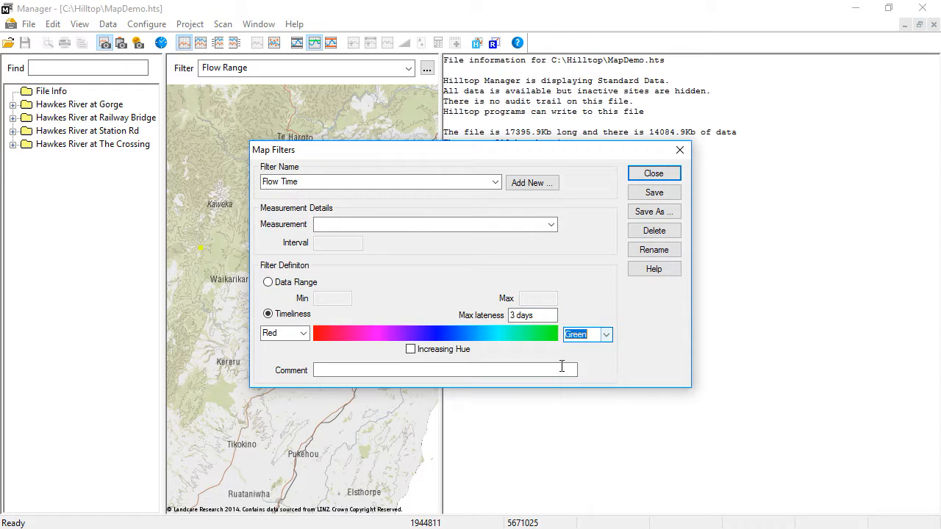
pyautogui.click(412, 349)
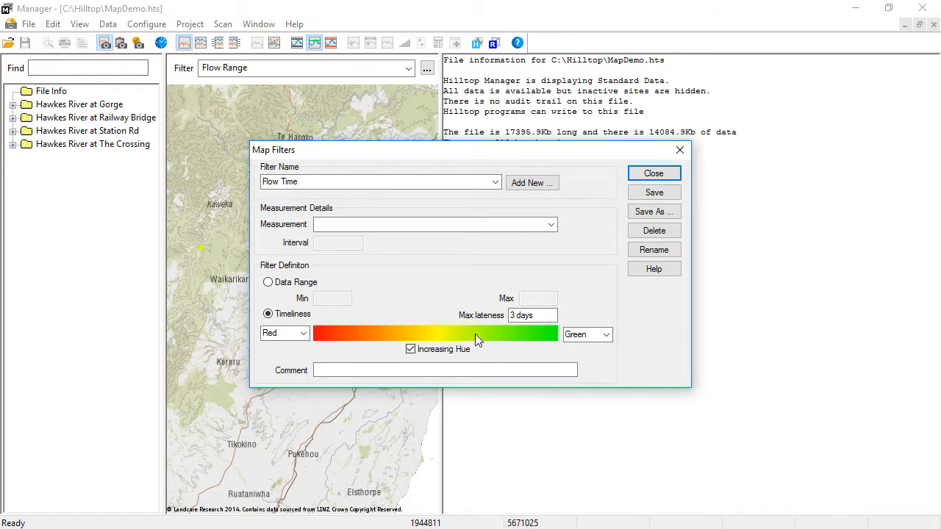
pyautogui.click(654, 192)
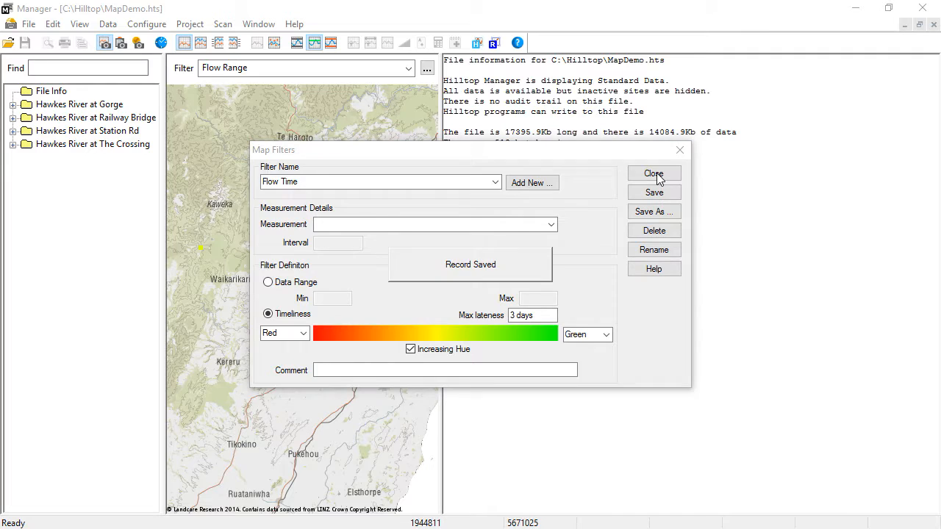
pyautogui.click(656, 177)
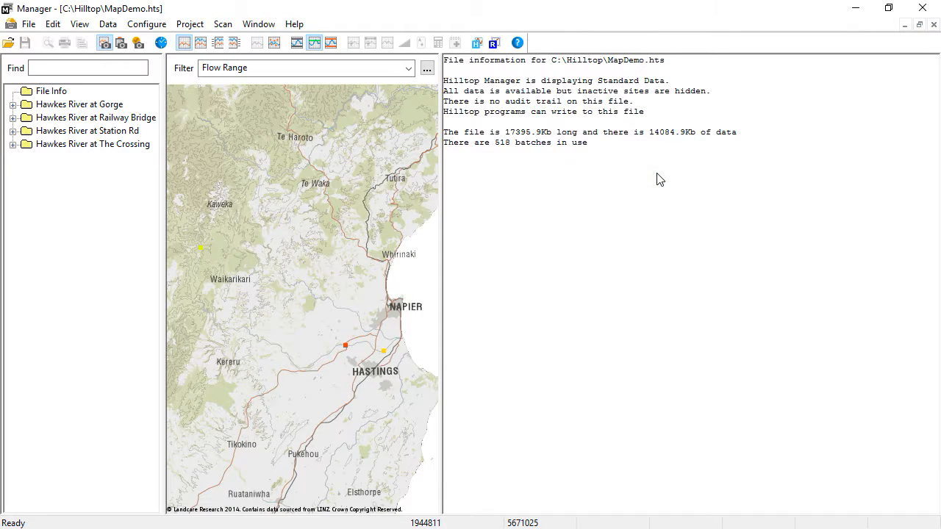
# Choose a filter for the map sites from the available filters.
pyautogui.click(409, 70)
pyautogui.click(396, 91)
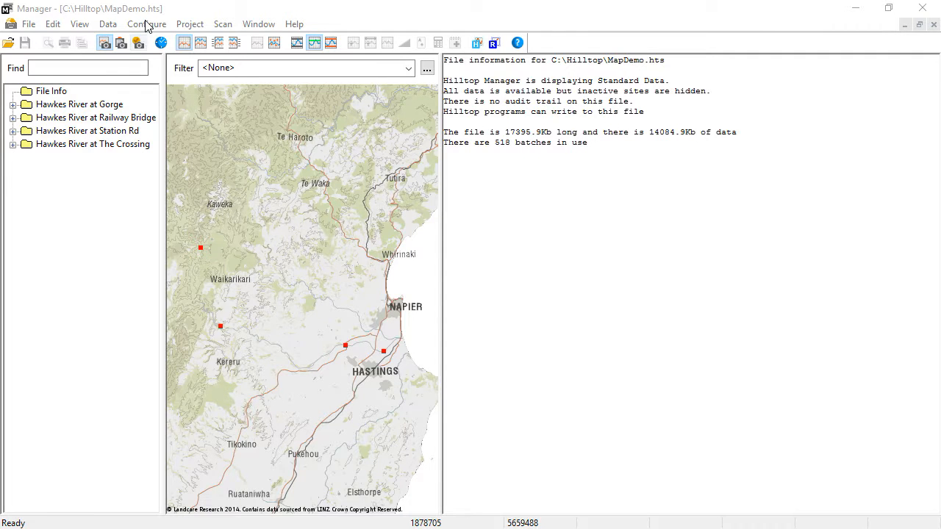
# Open the map configuration, check the available maps, and open the Landcare map's definition.
pyautogui.click(147, 24)
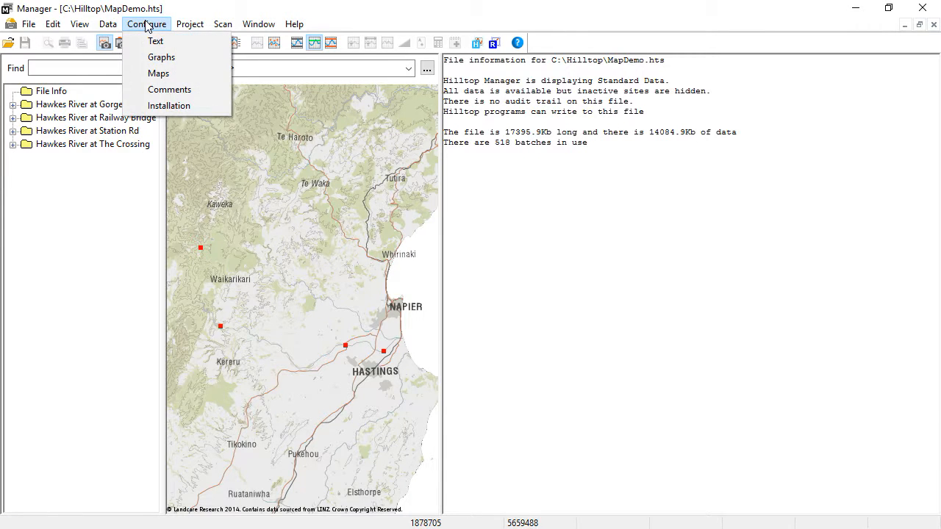
pyautogui.click(157, 73)
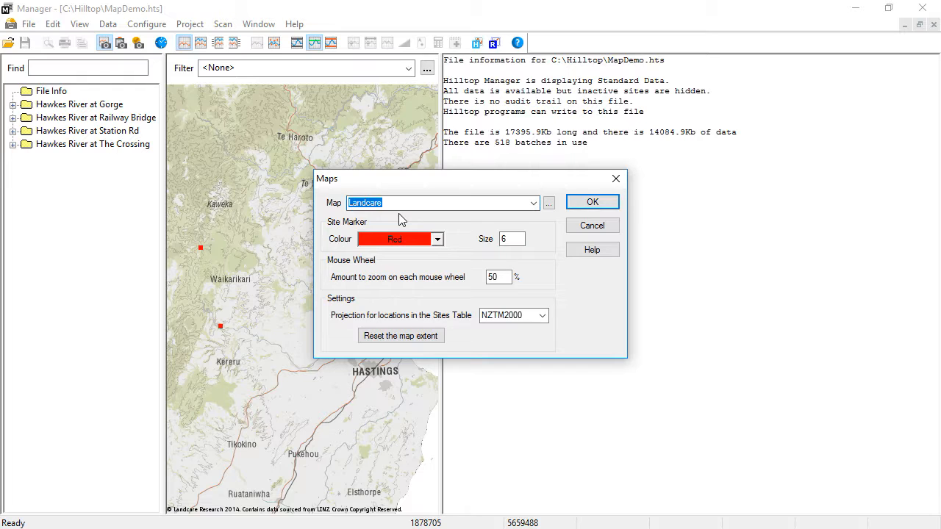
pyautogui.click(534, 205)
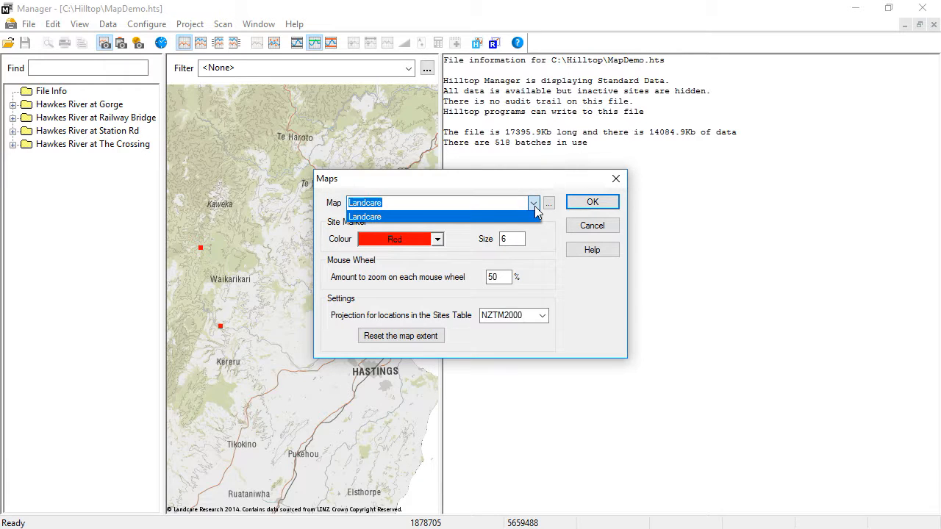
pyautogui.click(536, 212)
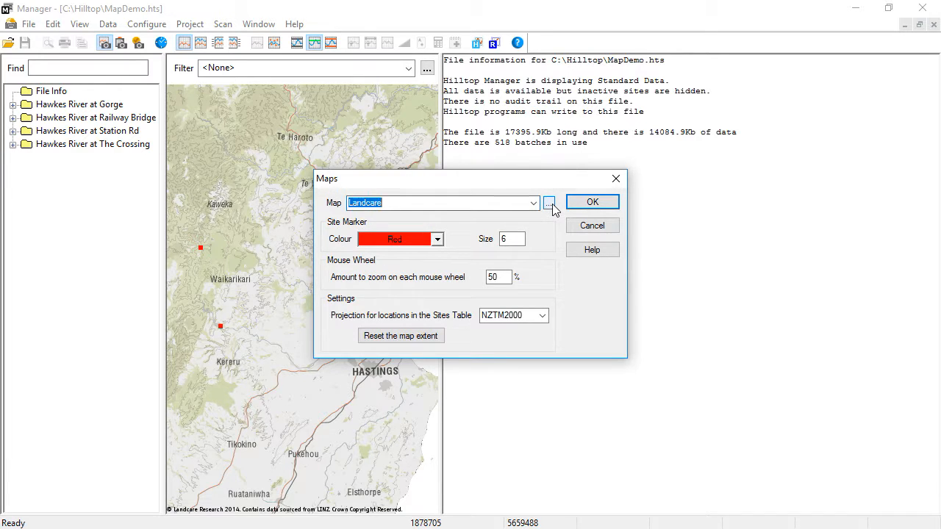
pyautogui.click(550, 204)
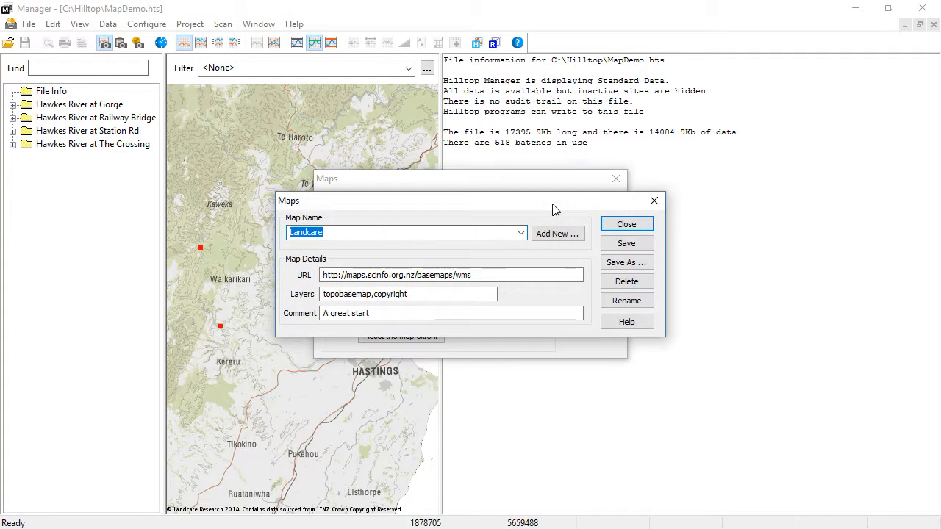
pyautogui.click(544, 234)
pyautogui.click(537, 280)
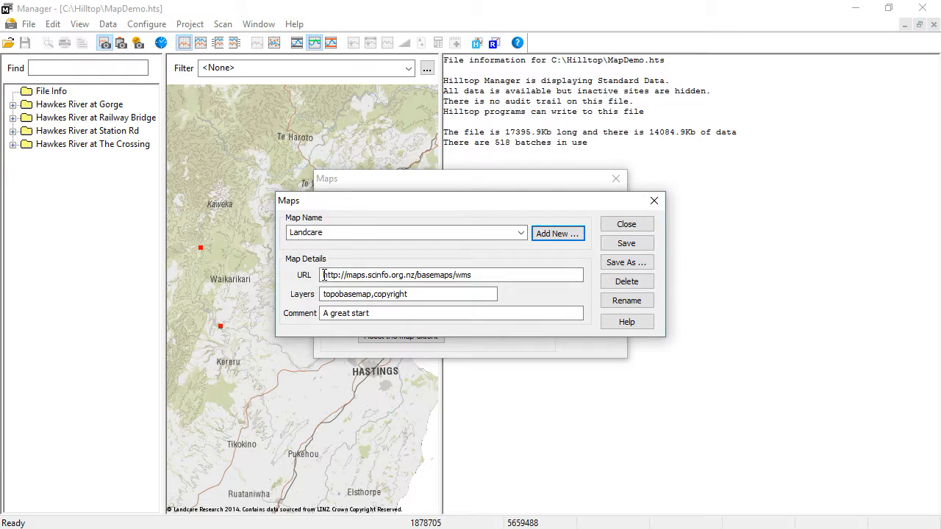
# Examine the Landcare map's URL and the topographic basemap layers listed on the Landcare Research web map services page.
pyautogui.moveTo(322, 275); pyautogui.dragTo(515, 275)
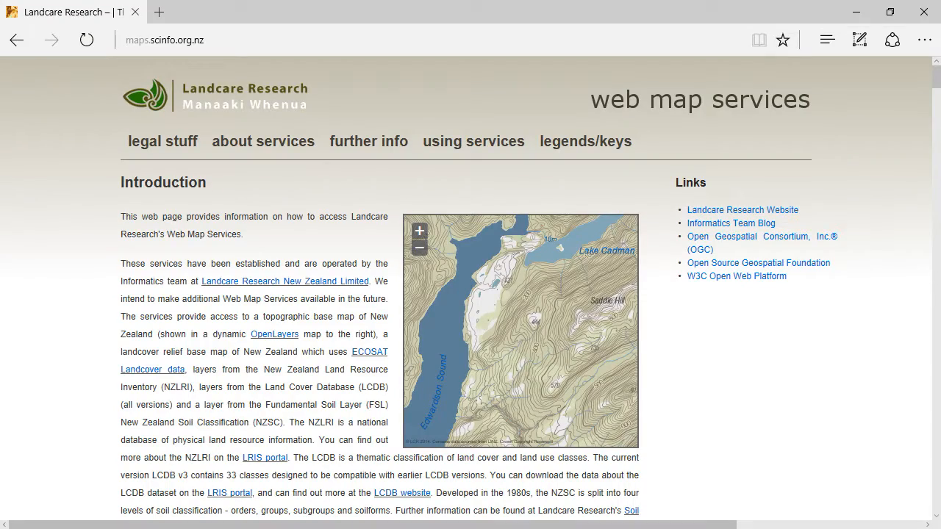
pyautogui.moveTo(936, 77); pyautogui.dragTo(936, 205)
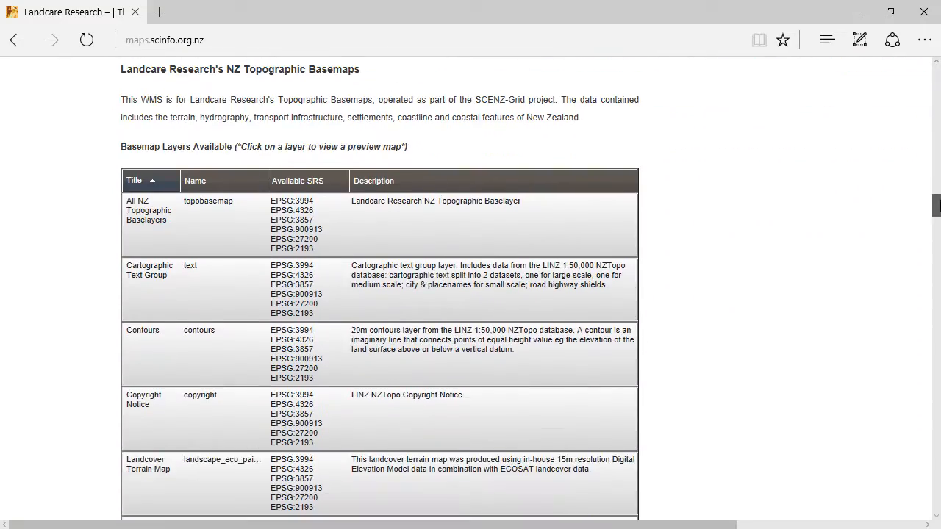
pyautogui.scroll(-3, 464, 405)
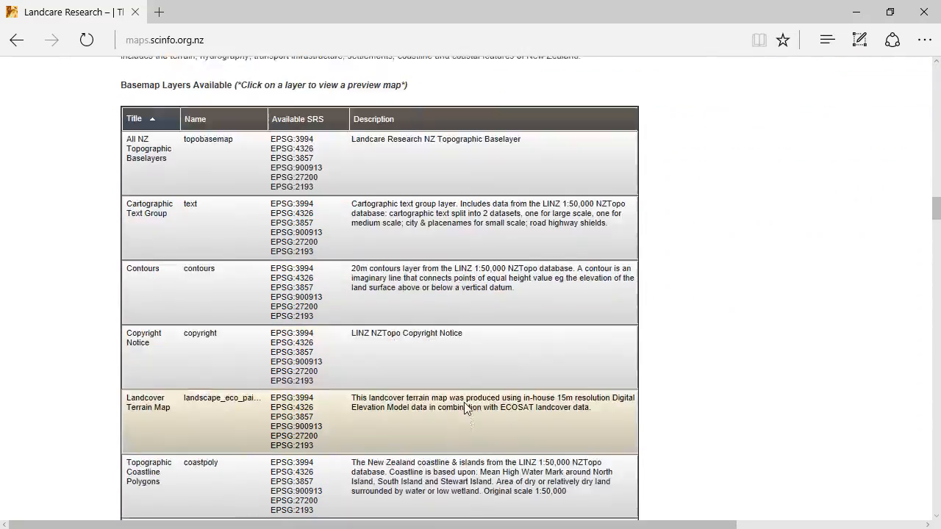
pyautogui.scroll(-2, 465, 408)
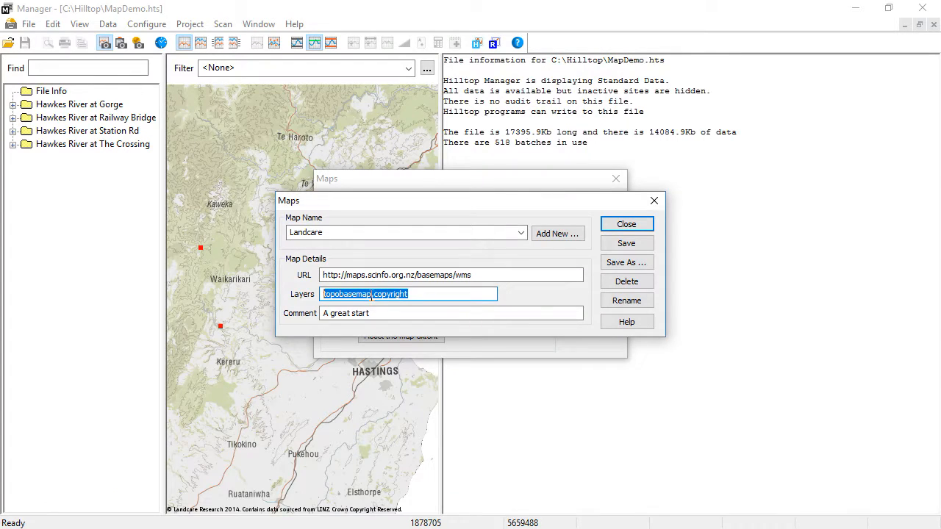
# Review the Landcare map's layers and comment, and save its definition.
pyautogui.click(373, 295)
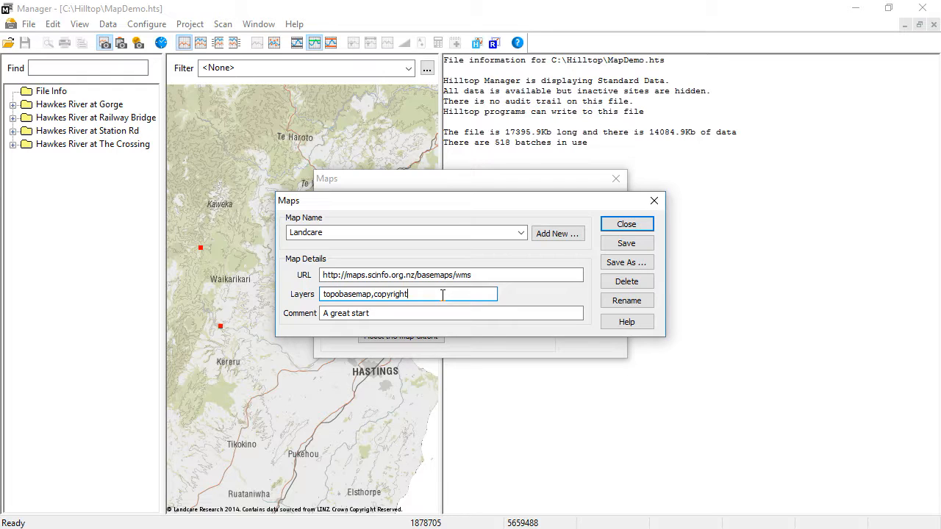
pyautogui.moveTo(430, 314); pyautogui.dragTo(313, 316)
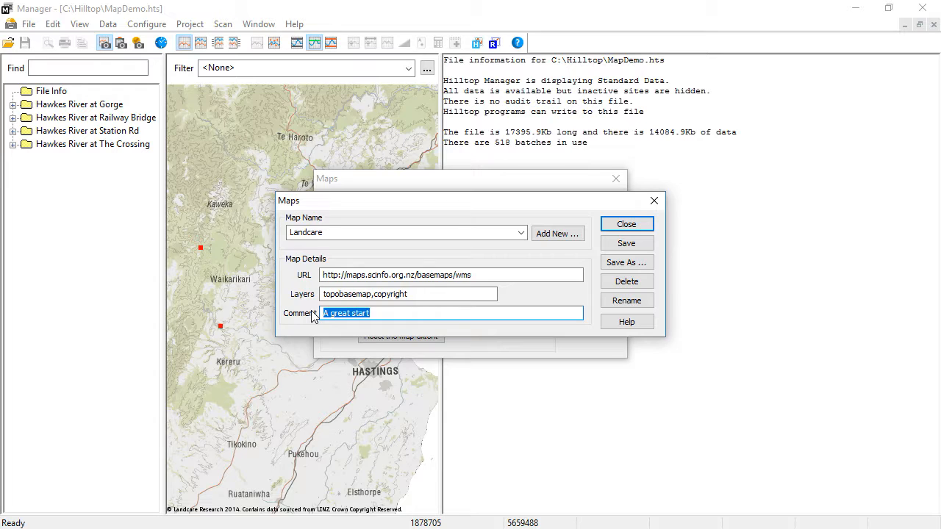
pyautogui.click(625, 243)
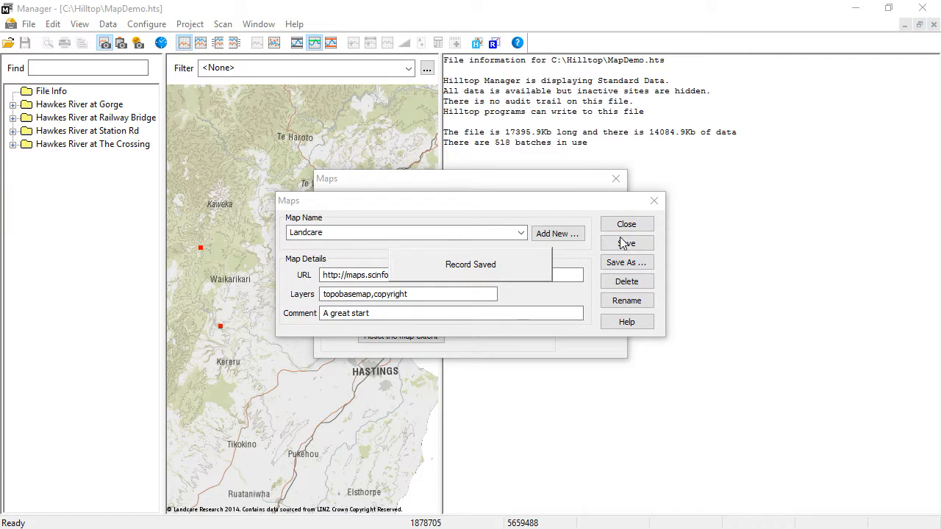
pyautogui.click(625, 224)
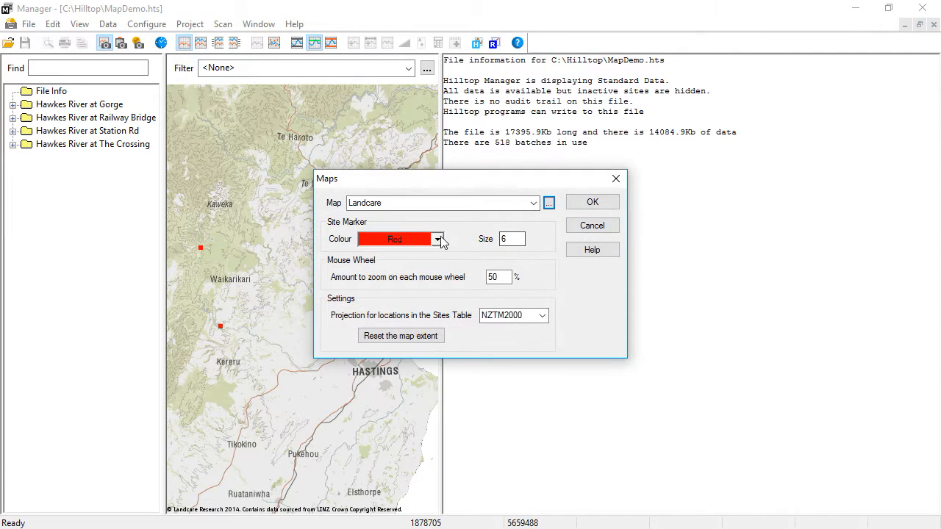
# Set the site marker colour to Lime and its size to 3.
pyautogui.click(438, 239)
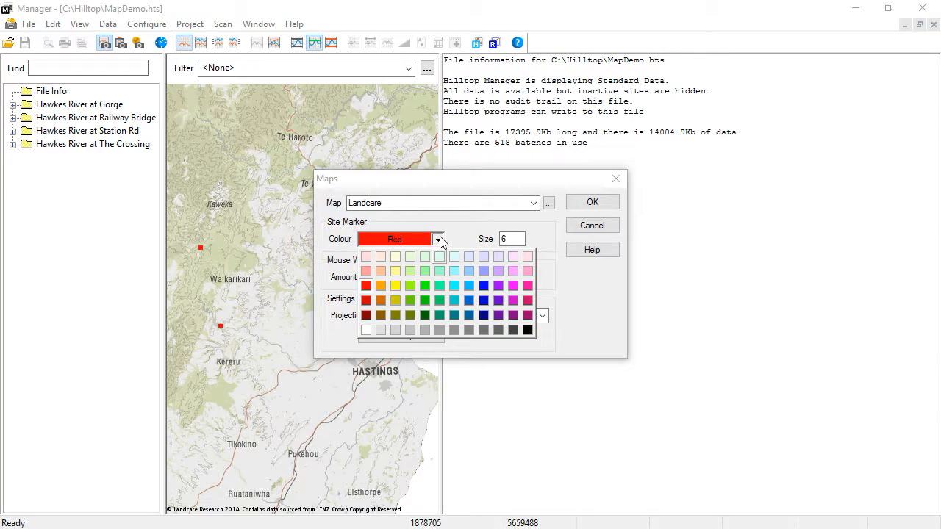
pyautogui.click(411, 286)
pyautogui.doubleClick(517, 235)
pyautogui.write('3')
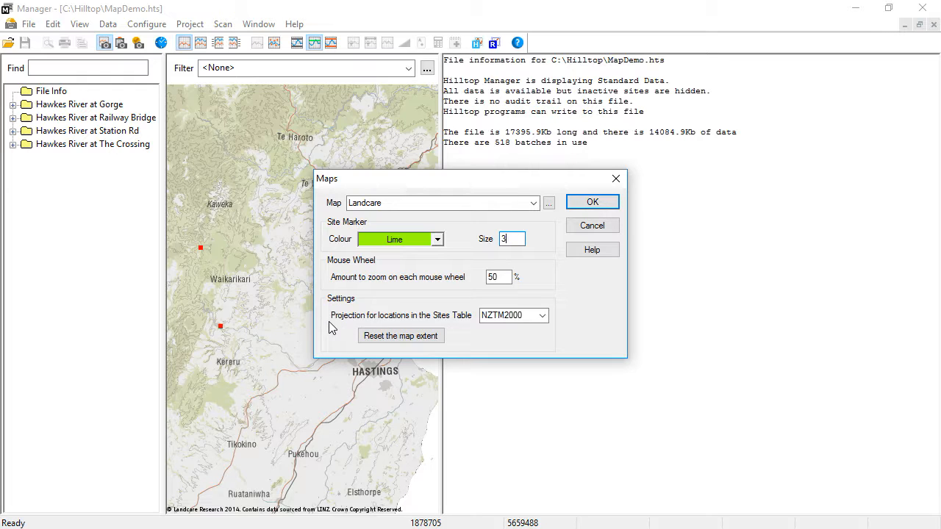
# Look at the projection options for locations in the Sites Table.
pyautogui.click(542, 316)
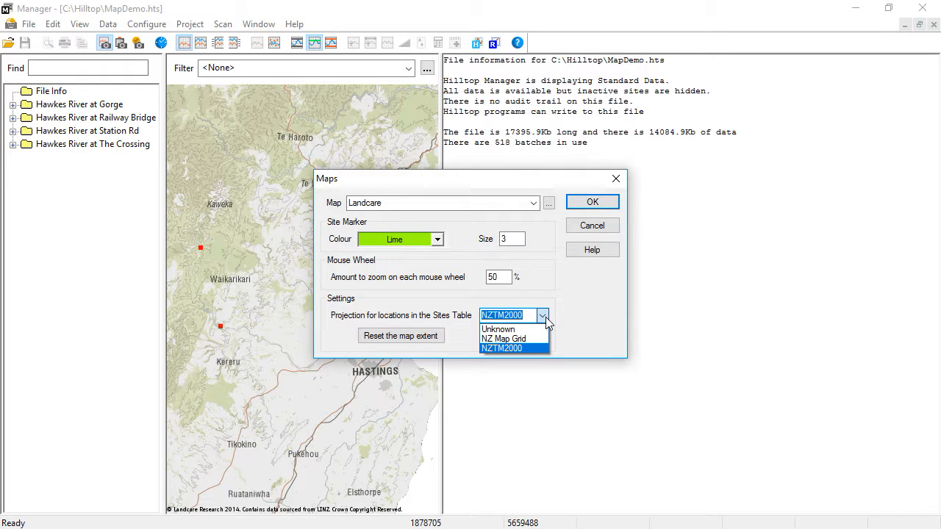
pyautogui.click(562, 317)
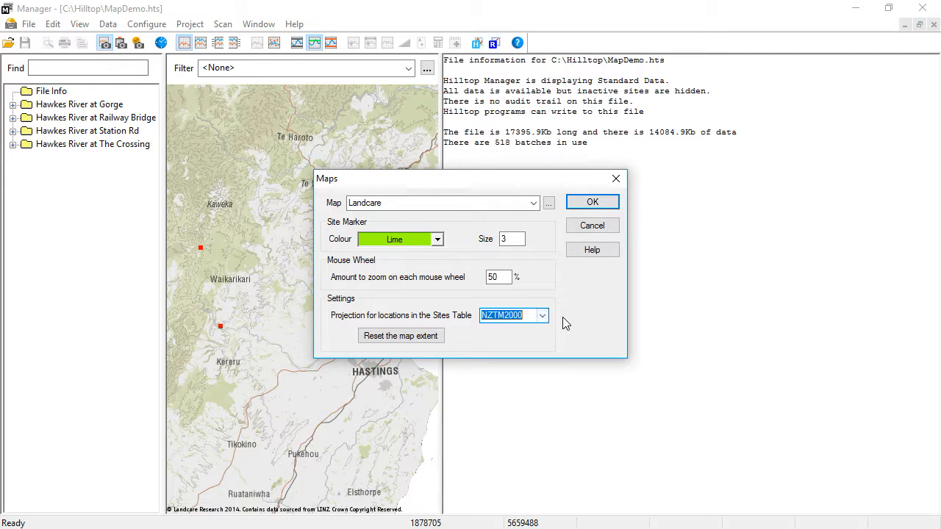